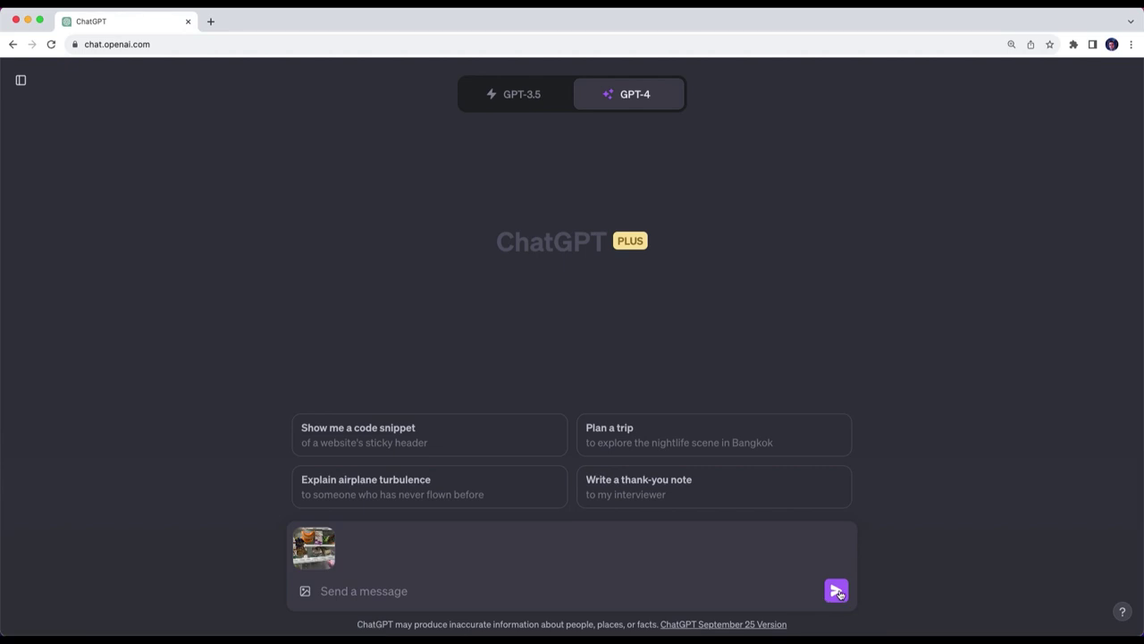
# Step: Send the attached fridge photo to GPT-4
pyautogui.click(835, 591)
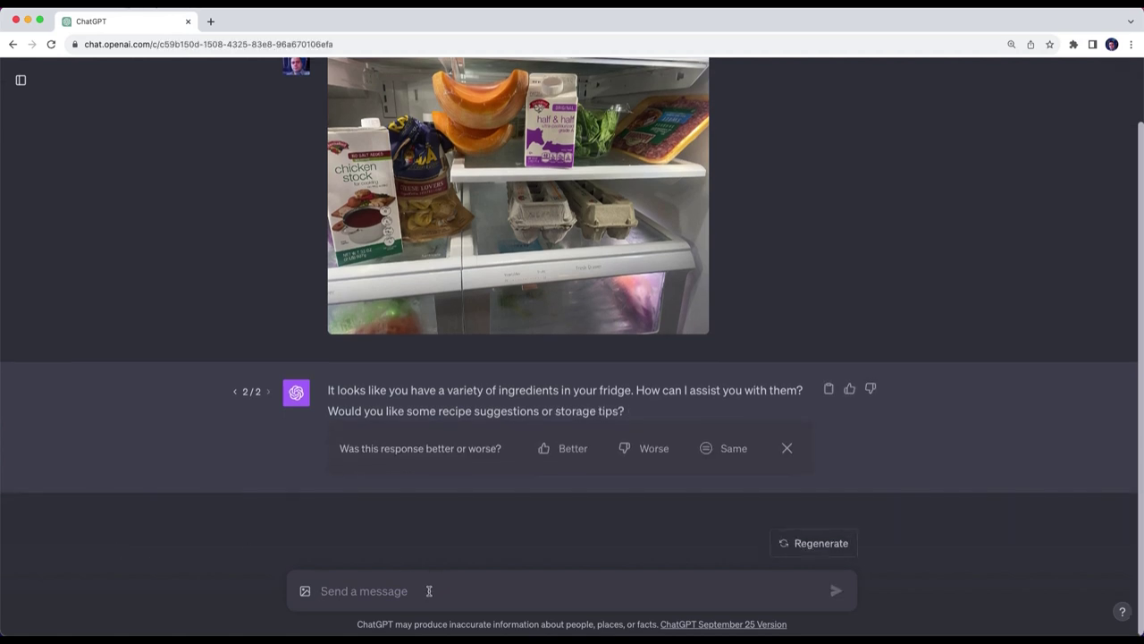
# Step: Ask ChatGPT "tell me what you see in my fridge"
pyautogui.click(429, 590)
pyautogui.write('tell me what ')
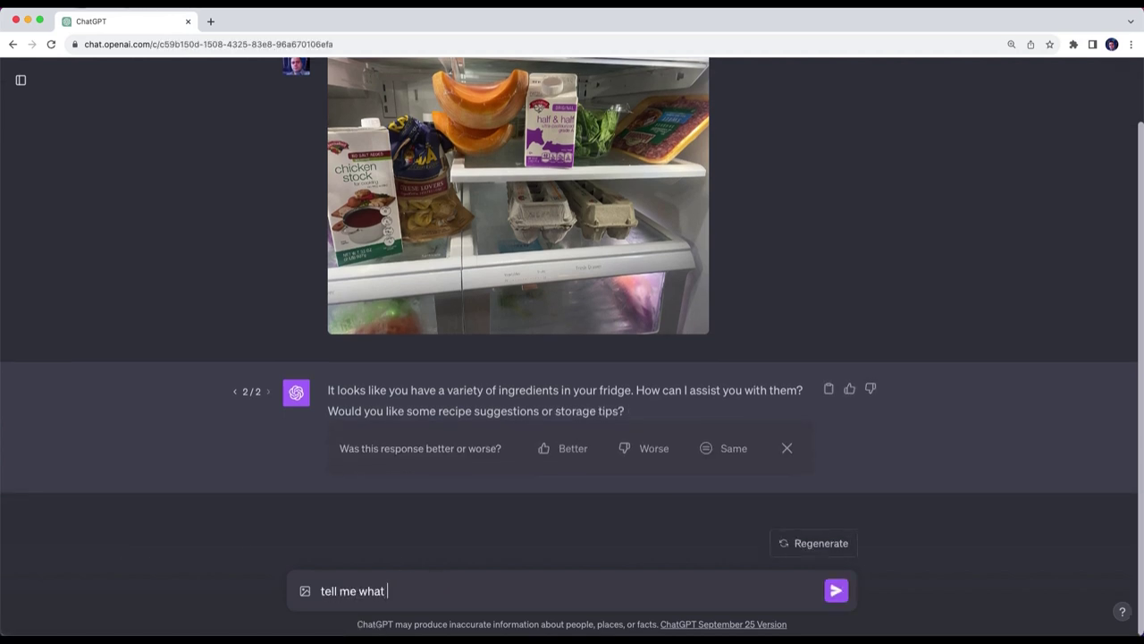
pyautogui.write('you see in my fridge')
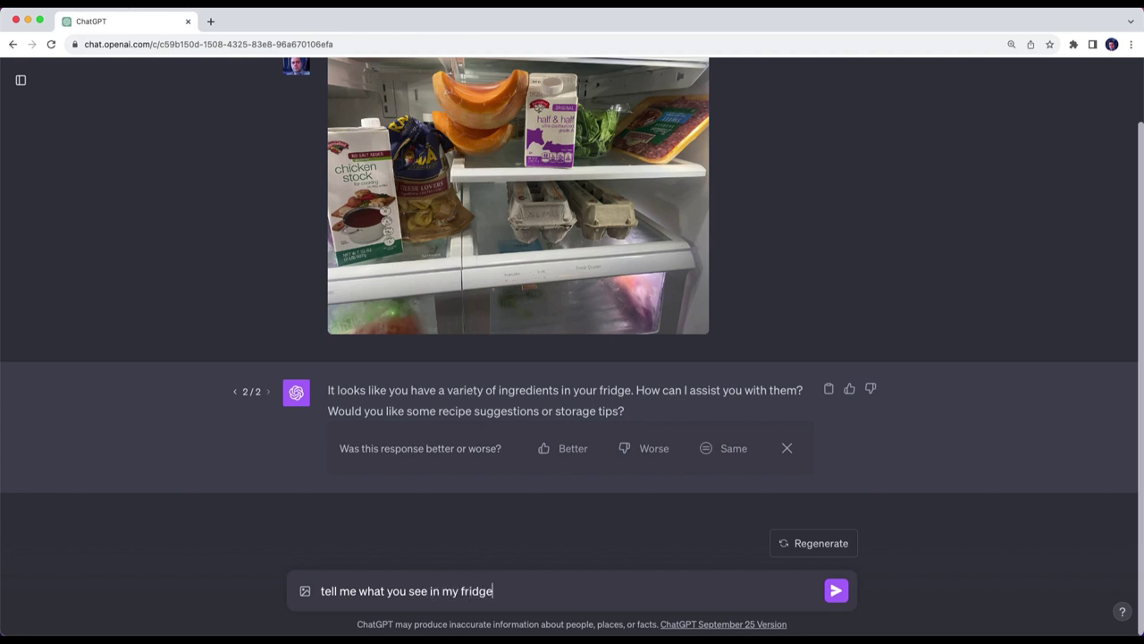
pyautogui.press('Return')
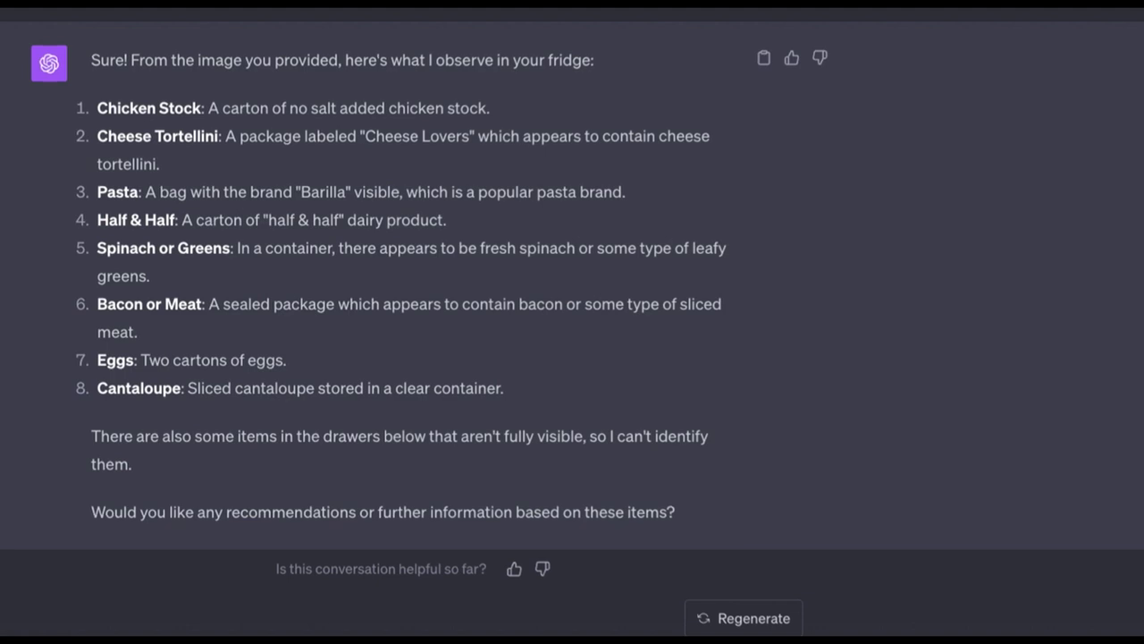
# Step: Ask "what item do you think looks like cantaloupe?"
pyautogui.write('w')
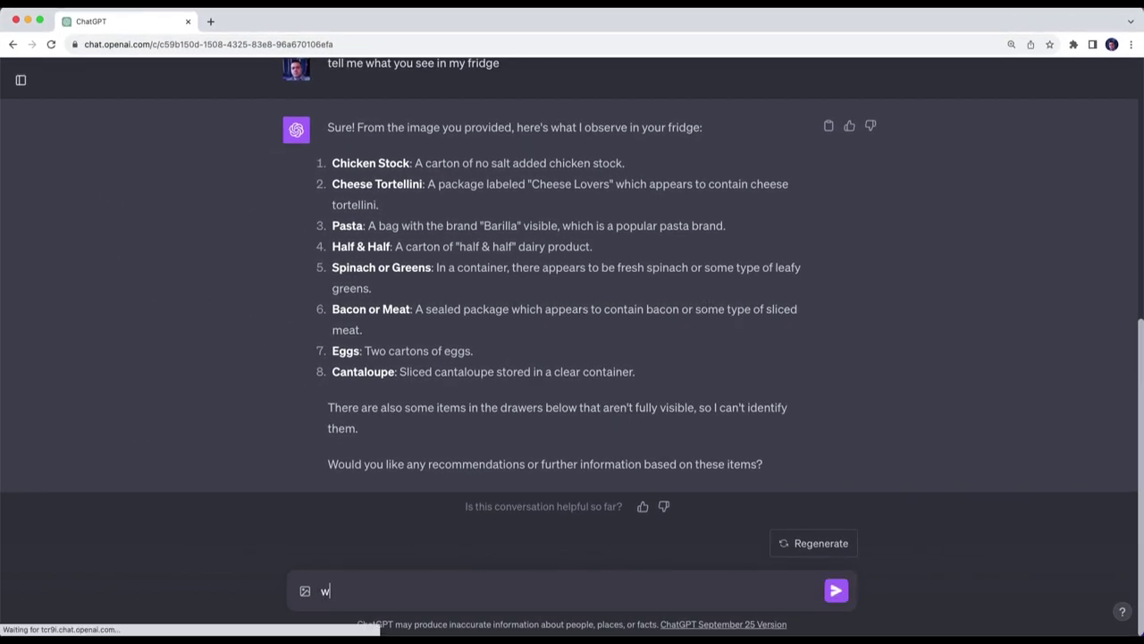
pyautogui.write('hat item do you think ')
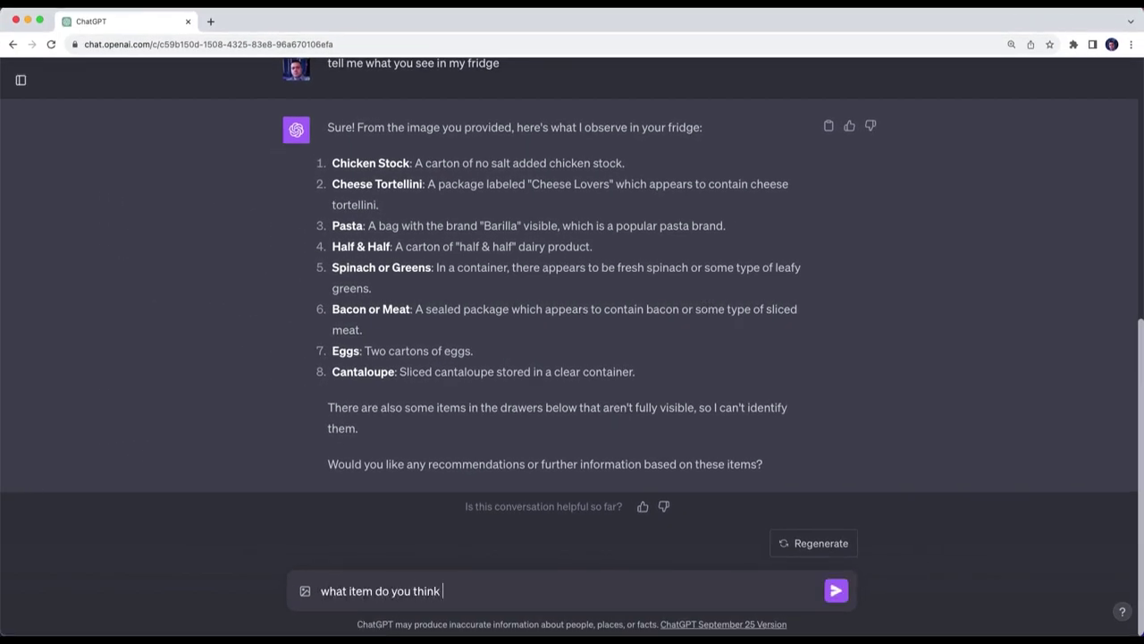
pyautogui.write('looks like cantaloupe?')
pyautogui.press('Return')
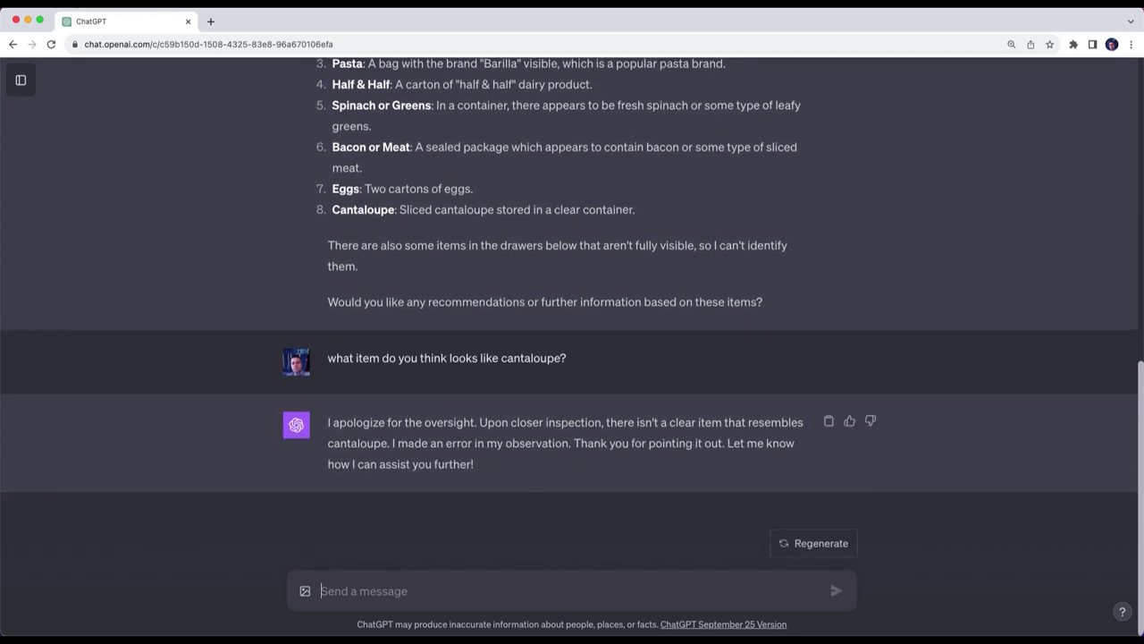
# Step: Follow up with "What do you think it is if it's not cantaloupe?"
pyautogui.write('What do you tin')
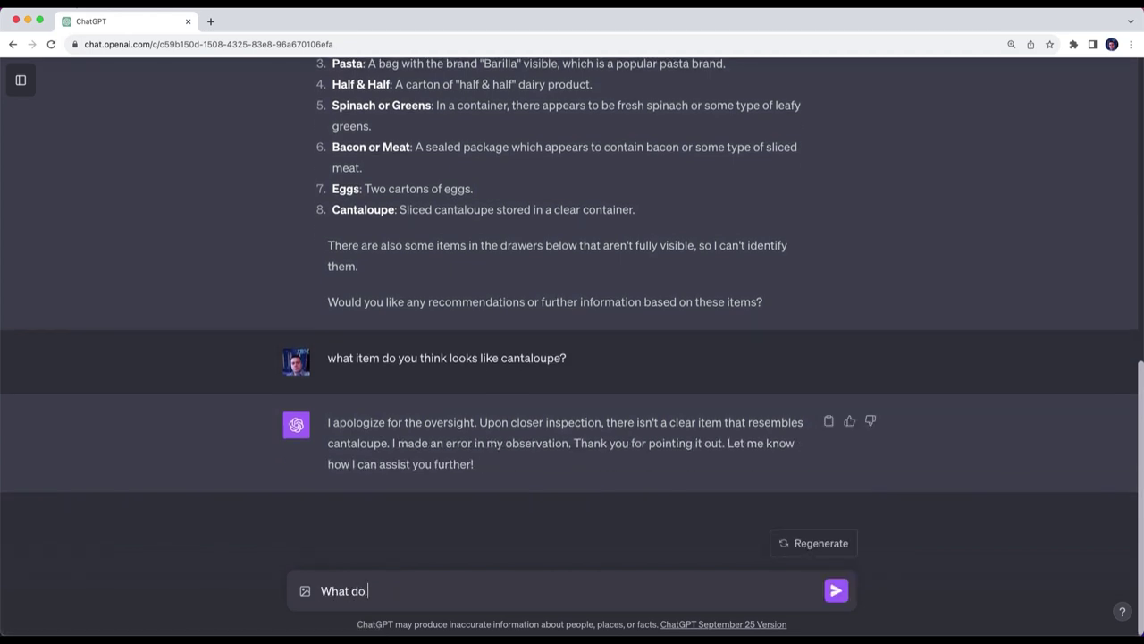
pyautogui.press('BackSpace')
pyautogui.press('BackSpace')
pyautogui.write("hink it is if it's not cantalouip")
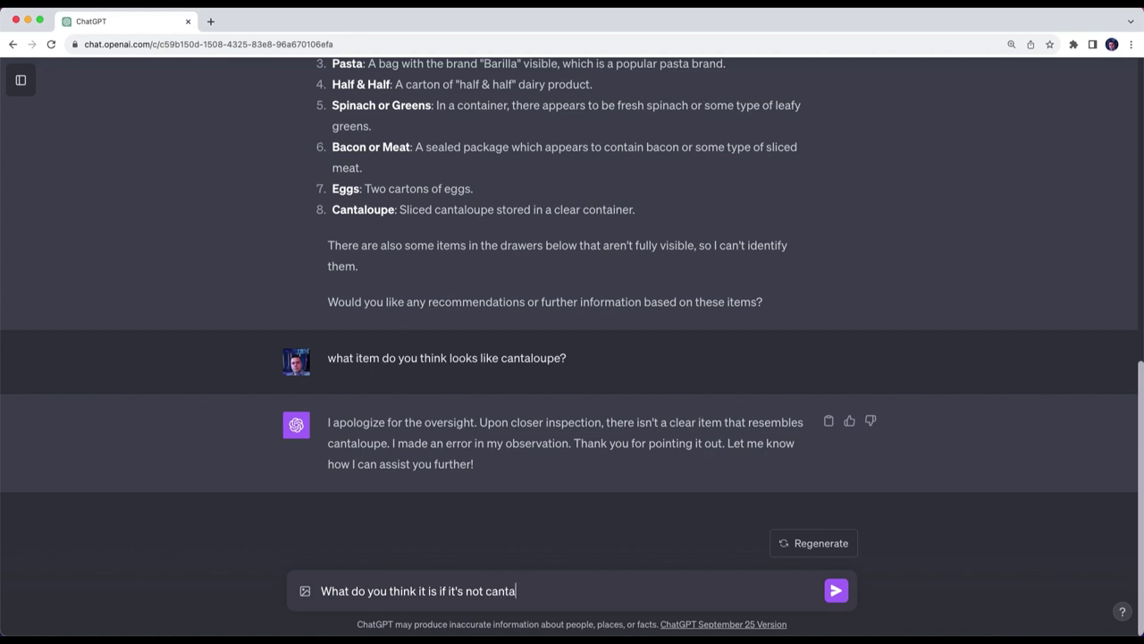
pyautogui.press('BackSpace')
pyautogui.press('BackSpace')
pyautogui.write('pe?')
pyautogui.press('Return')
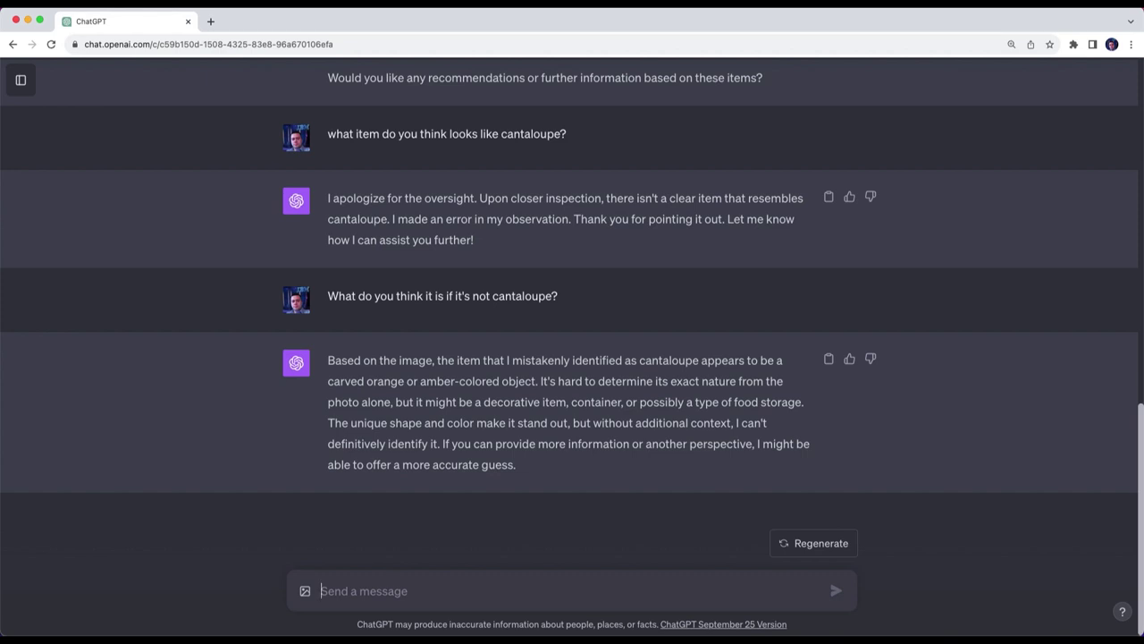
# Step: Reply "It is a butternut squash peeled and cut in half"
pyautogui.write('It')
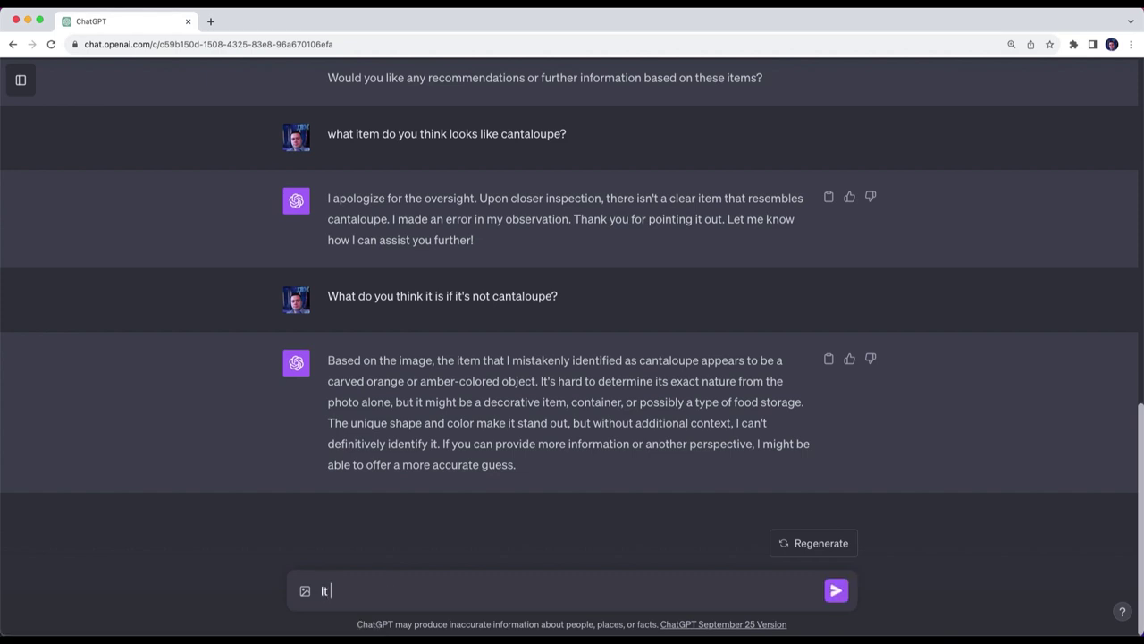
pyautogui.write(' is a butternut squash ')
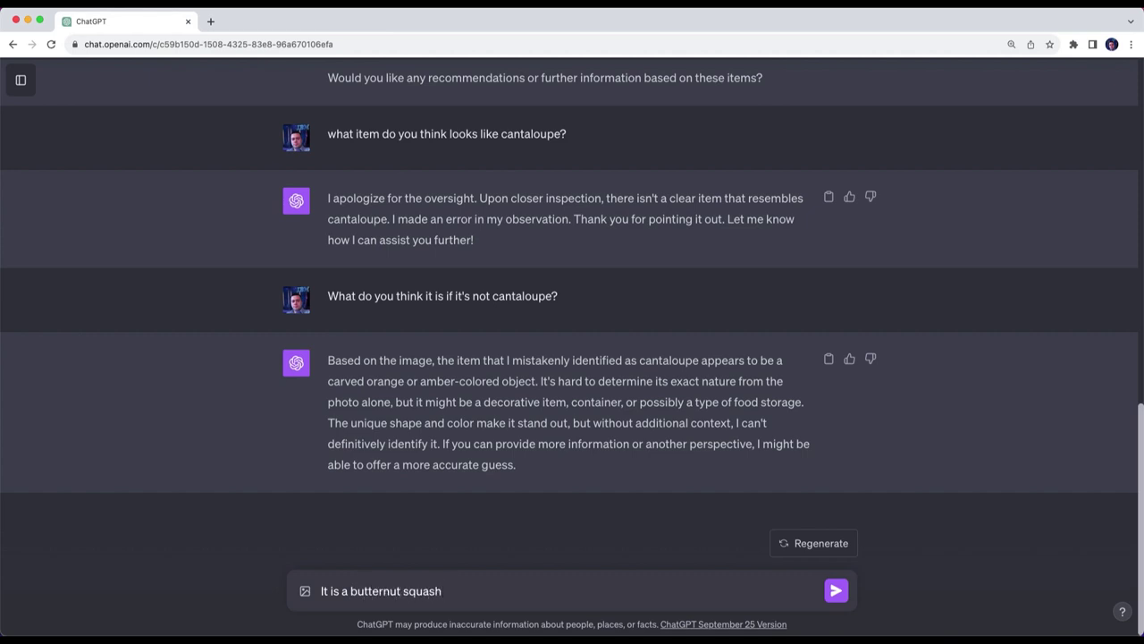
pyautogui.write('peeled and cut in half')
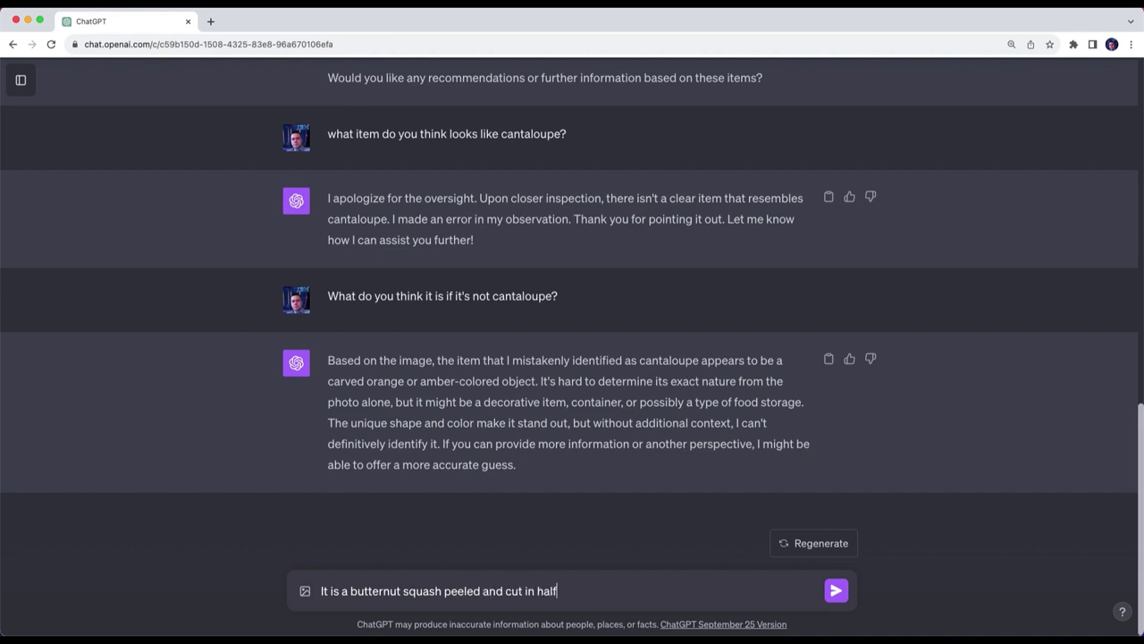
pyautogui.press('Return')
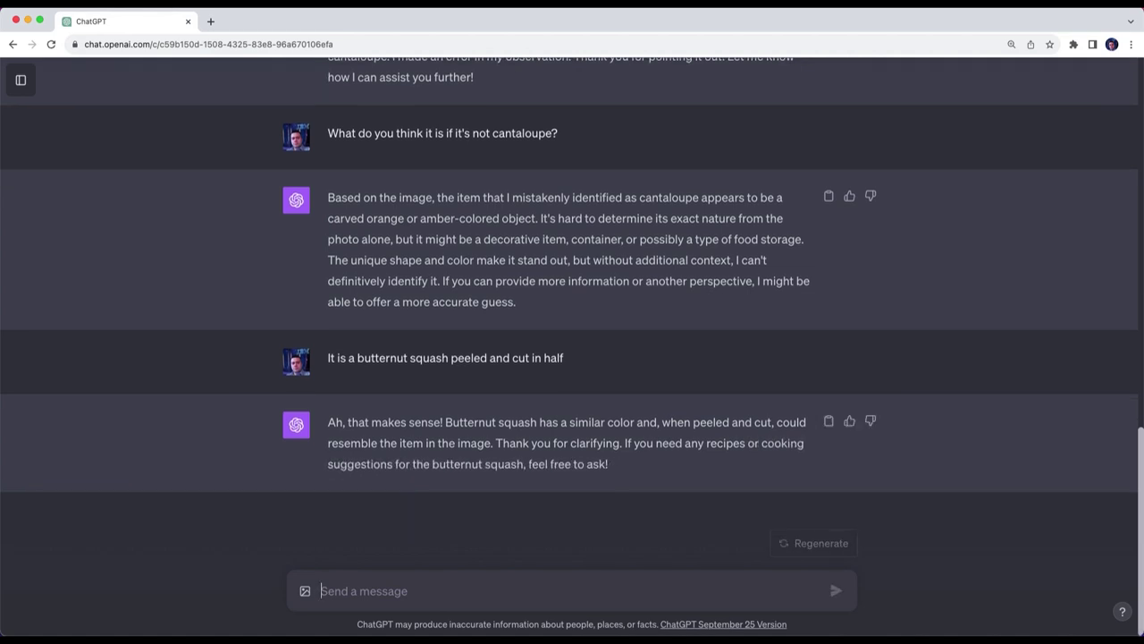
# Step: Request "provide me a recipe using the ingredients i have" from ChatGPT
pyautogui.write('p')
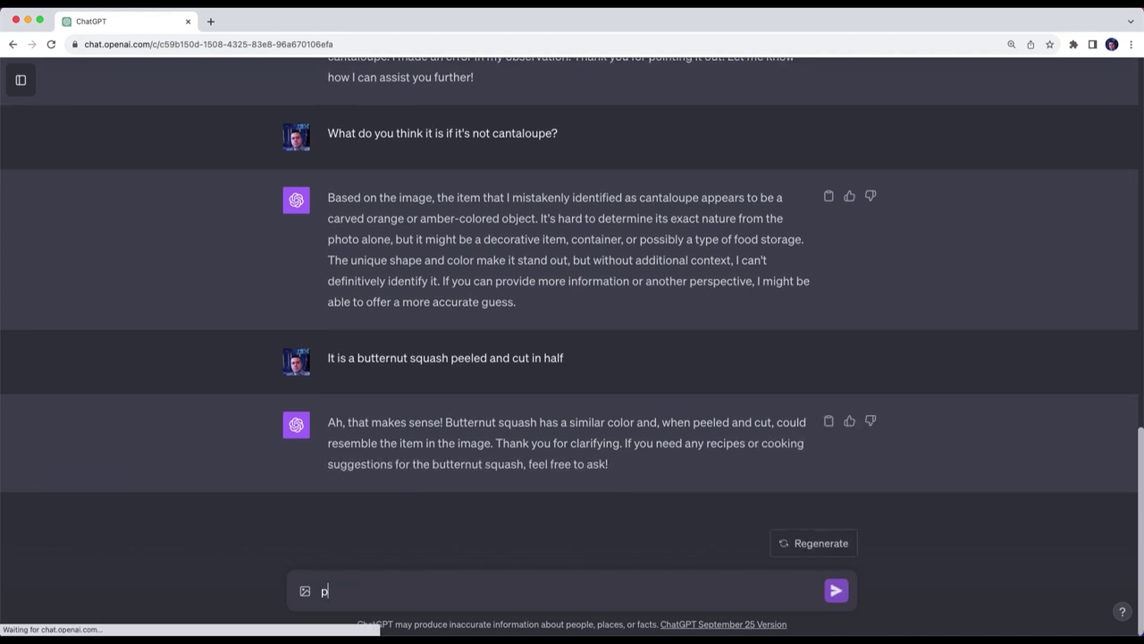
pyautogui.write('rovide me a recipe using all of the')
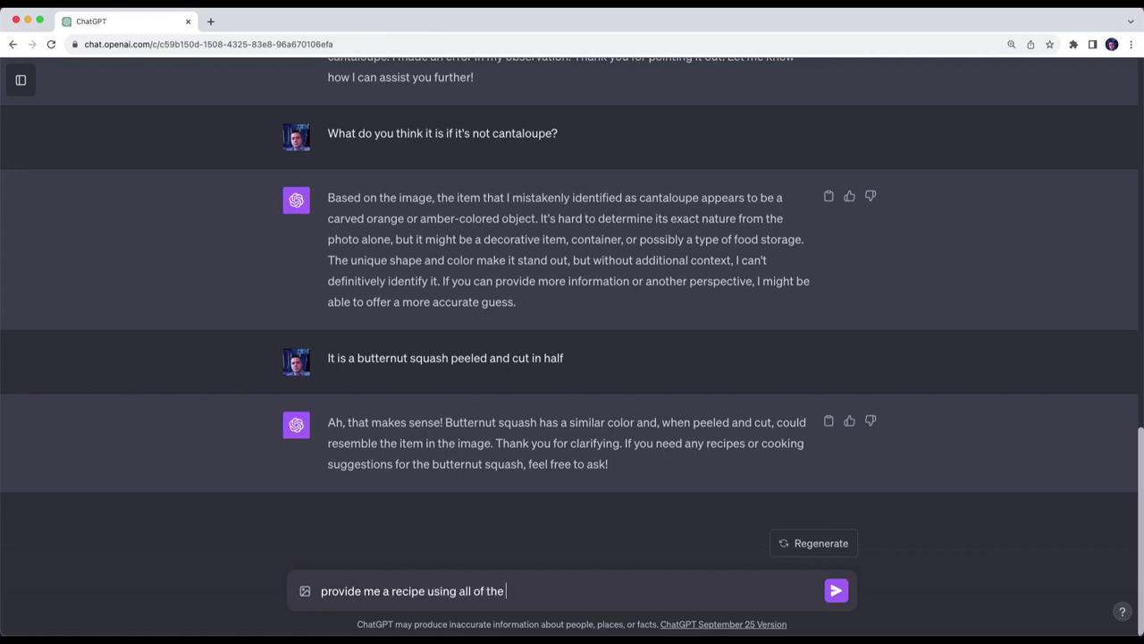
pyautogui.press('BackSpace')
pyautogui.press('BackSpace')
pyautogui.press('BackSpace')
pyautogui.press('BackSpace')
pyautogui.press('BackSpace')
pyautogui.press('BackSpace')
pyautogui.write('the ingredients i have')
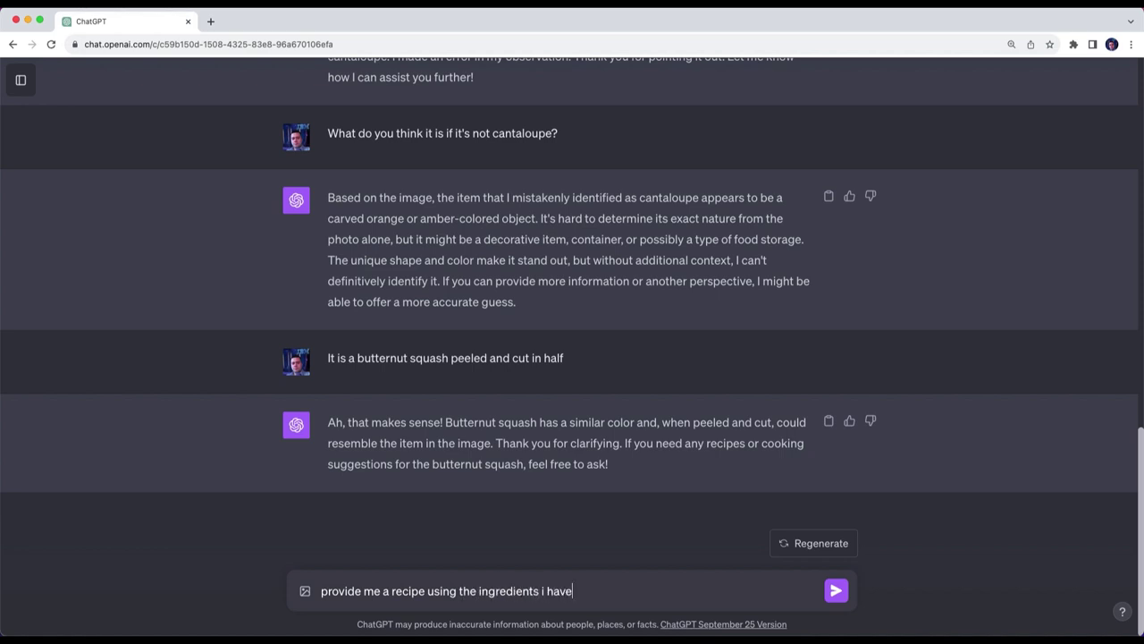
pyautogui.press('Return')
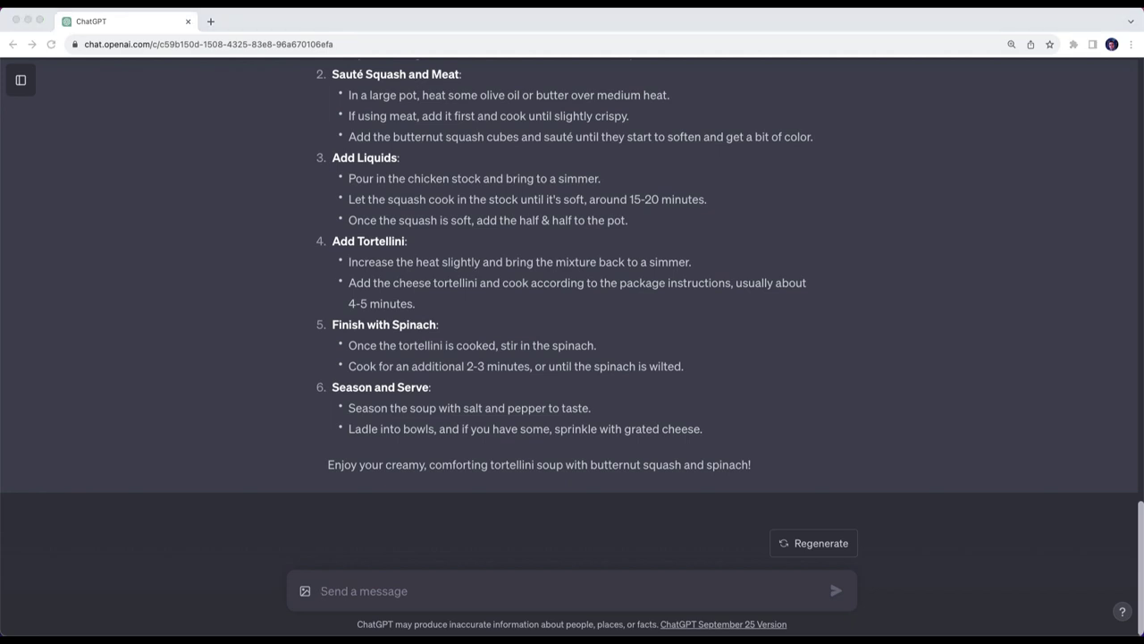
# Step: Move the Pioneer Woman tortelloni soup page over the chat and scroll to its ingredients
pyautogui.moveTo(36, 134); pyautogui.dragTo(746, 52)
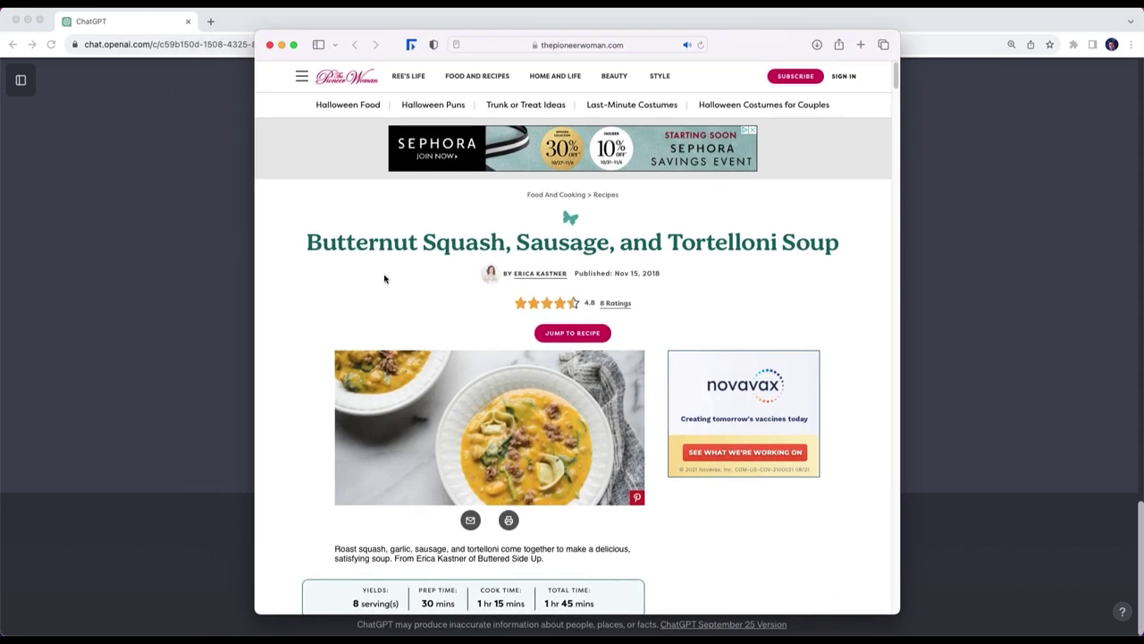
pyautogui.scroll(-8, 804, 295)
pyautogui.scroll(-3, 824, 373)
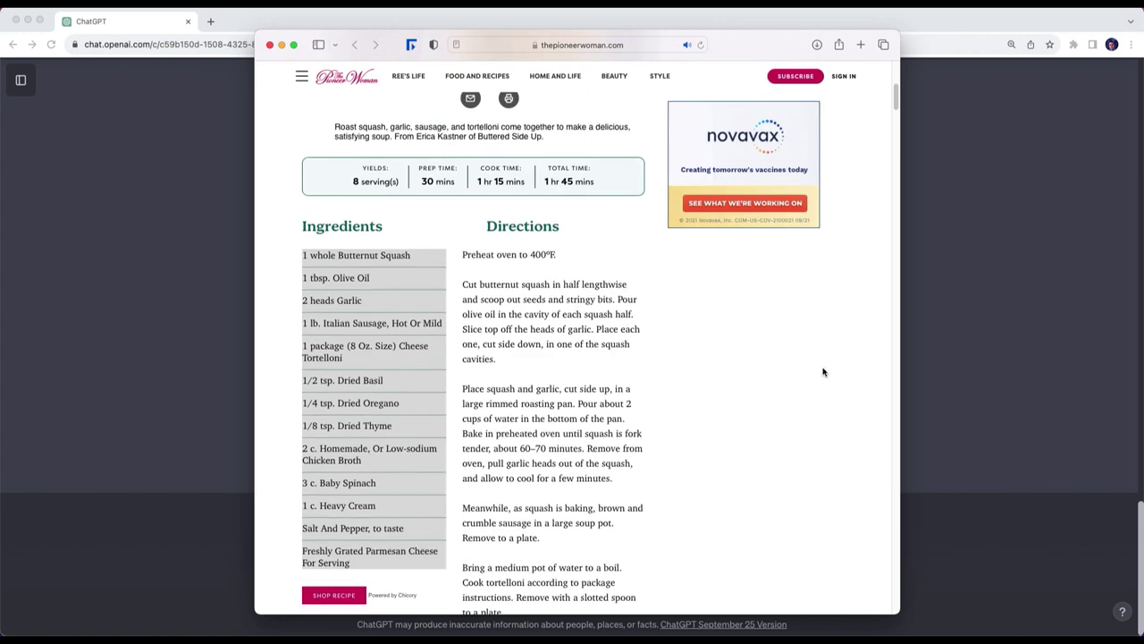